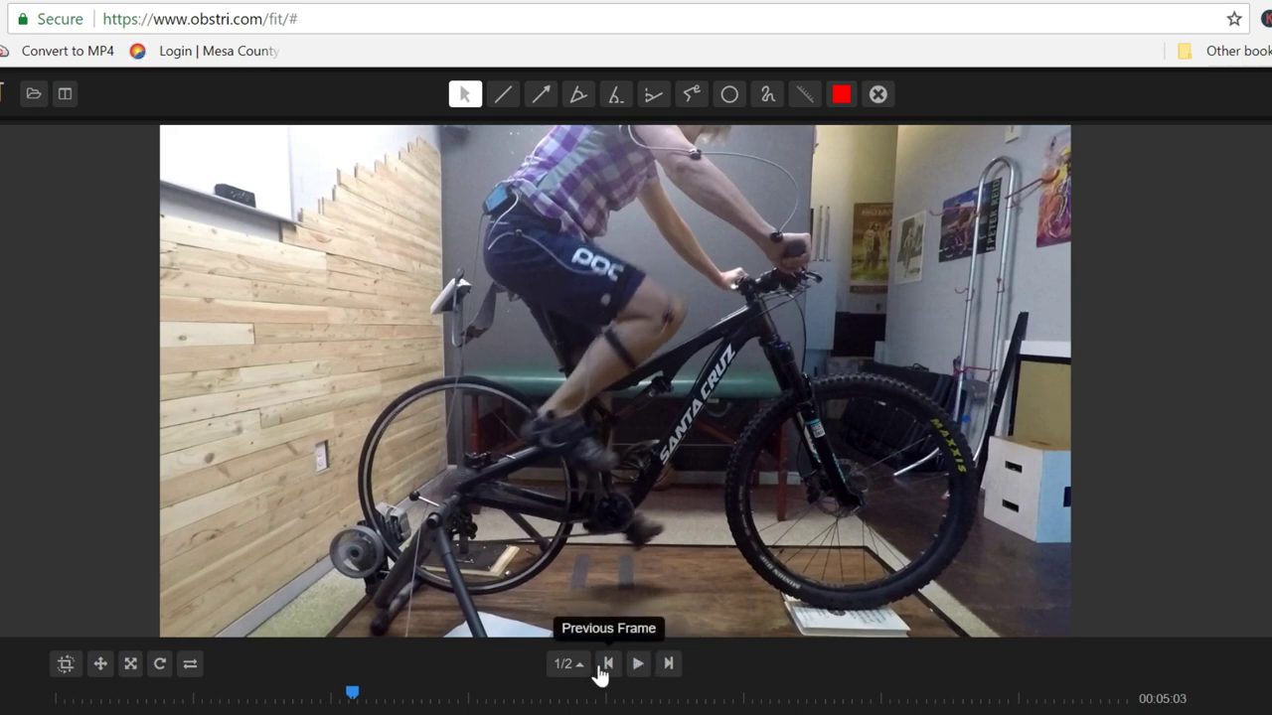
Step the video back to frame 00:04:99 and measure the foot's angle to horizontal from heel to forefoot
left_click(601, 675)
left_click(601, 675)
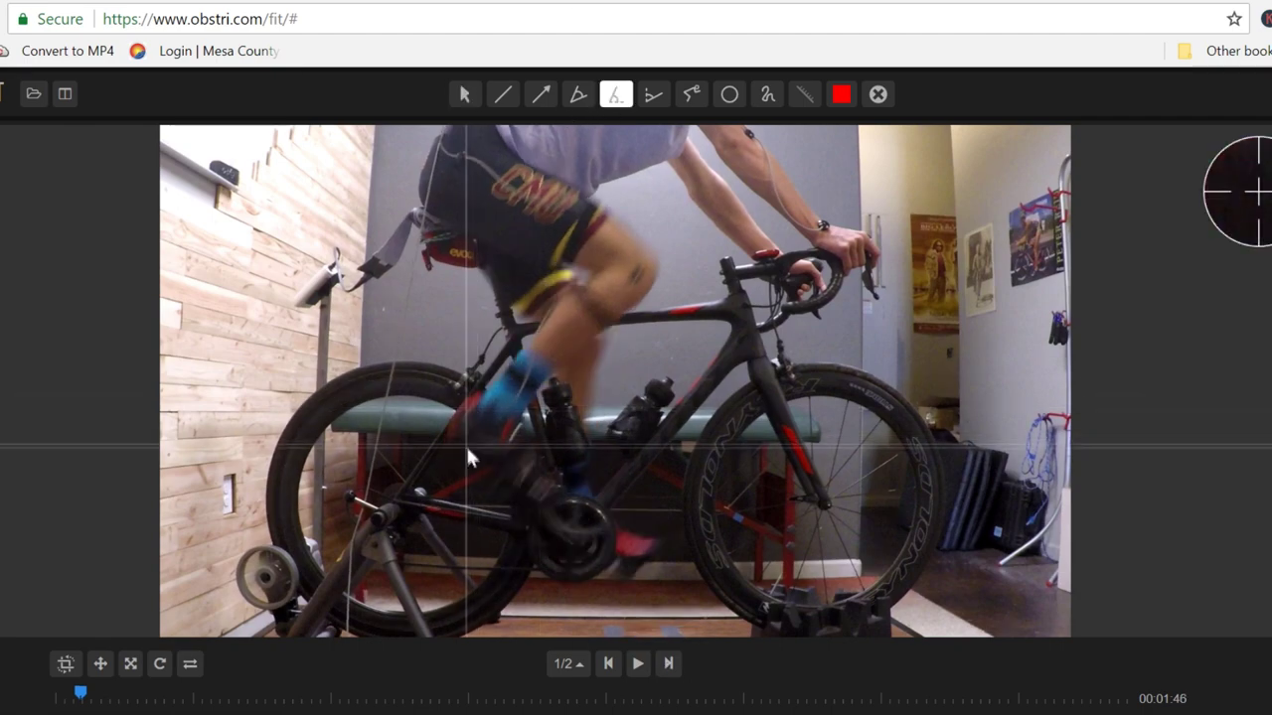
left_click_drag(473, 453, 571, 519)
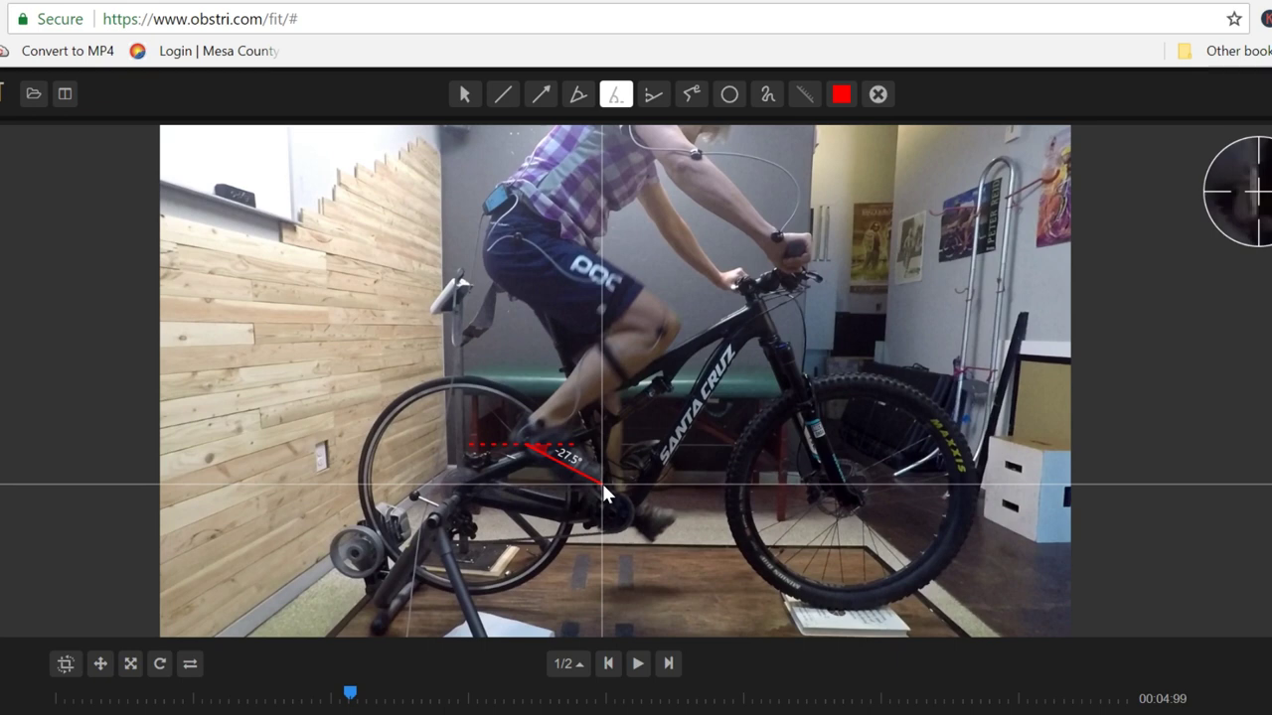
left_click_drag(602, 487, 602, 487)
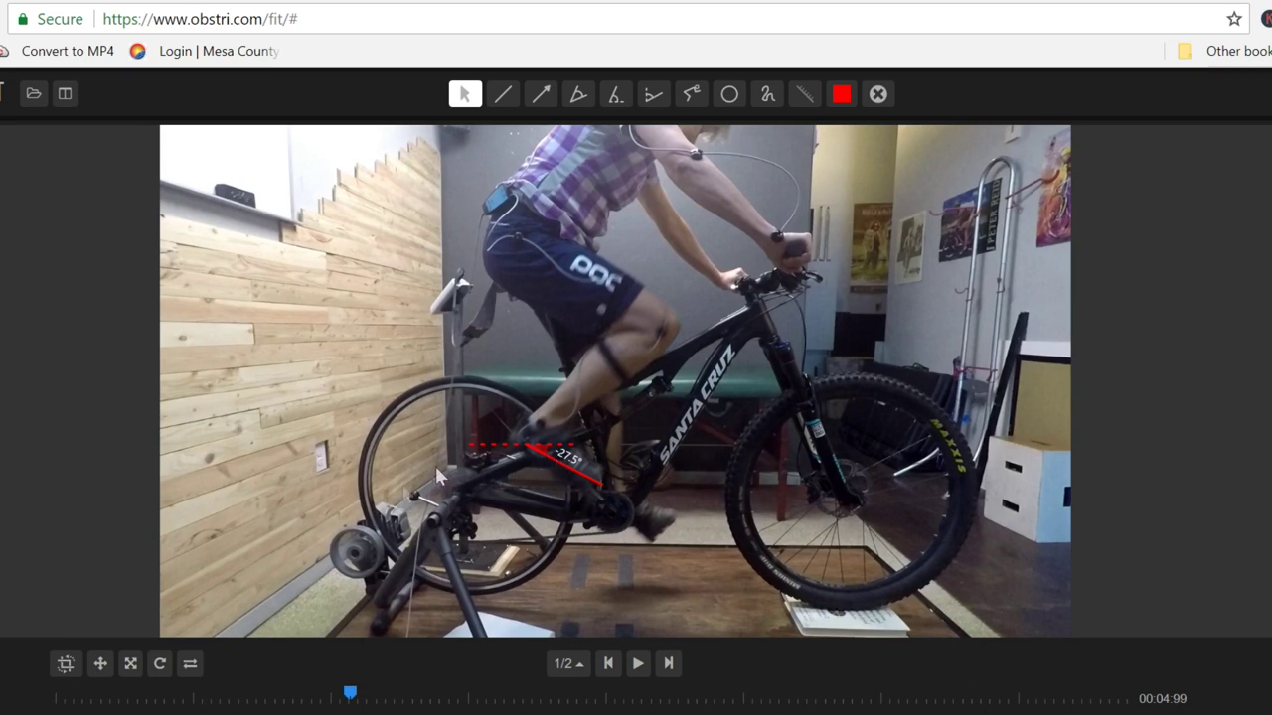
Clear the foot line and measure the ankle angle through the knee, ankle and forefoot
left_click(879, 102)
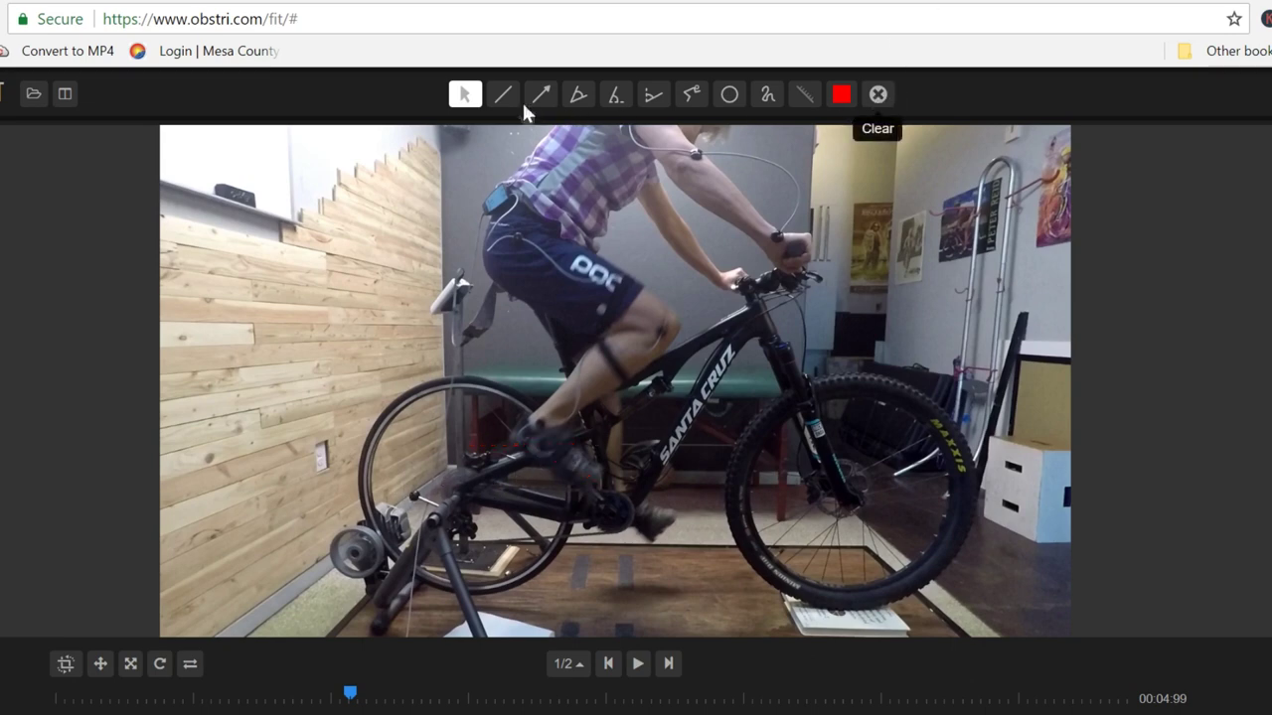
left_click(578, 96)
left_click(657, 326)
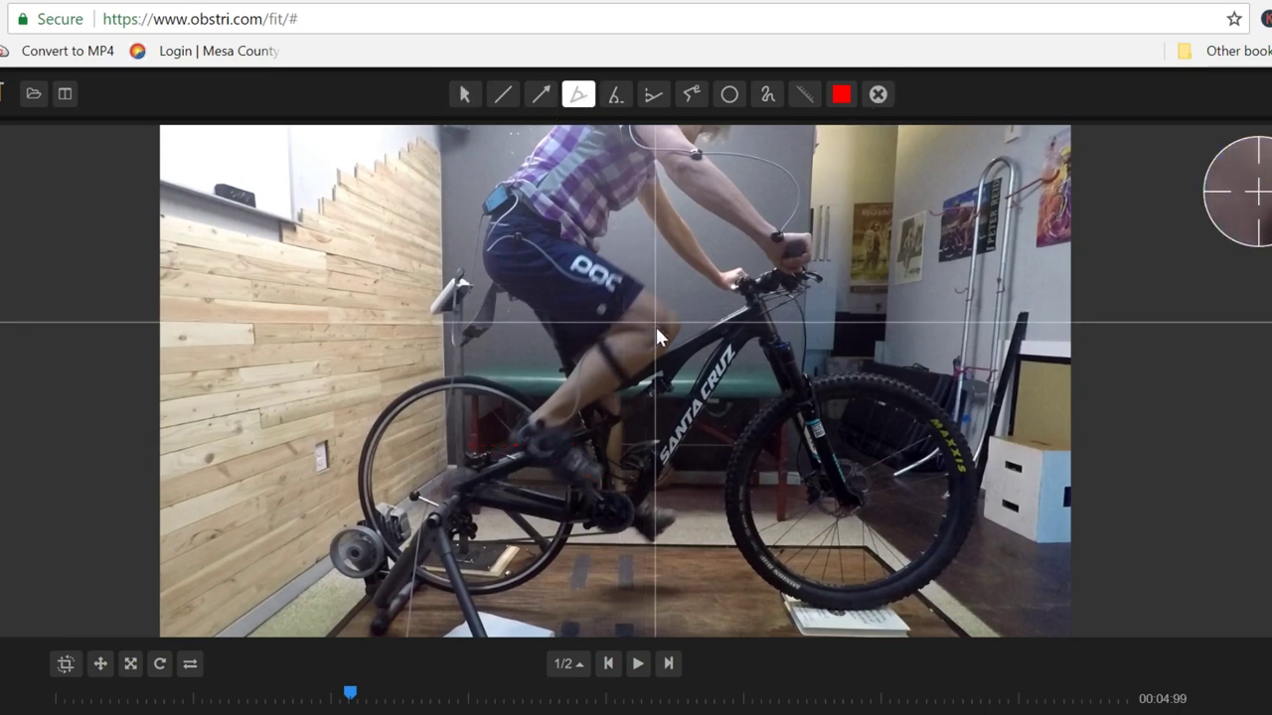
left_click(534, 435)
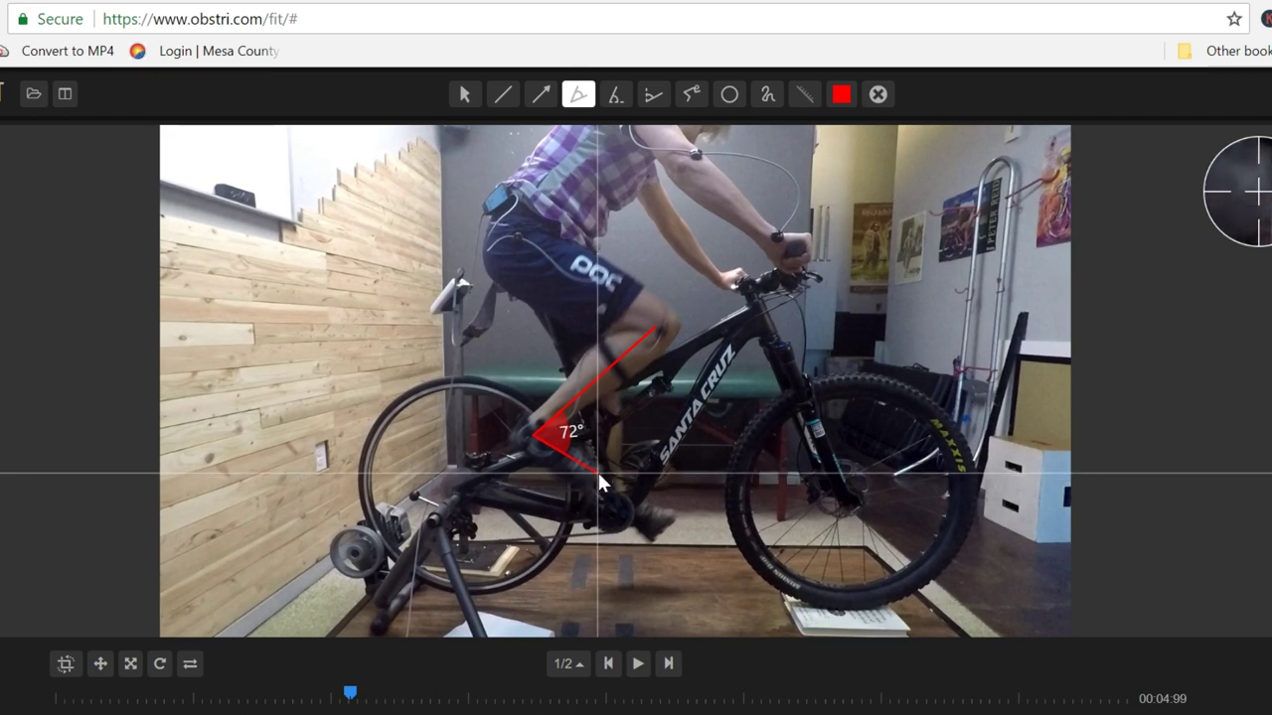
left_click(598, 479)
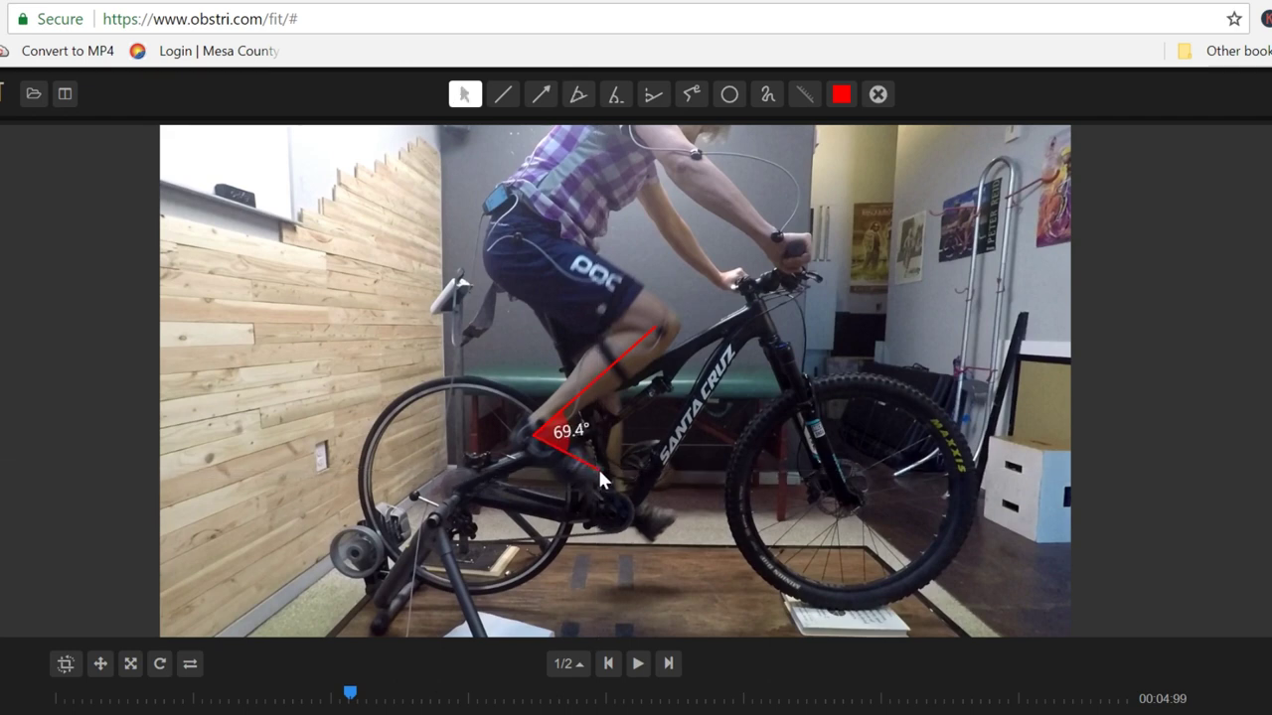
mouse_move(598, 472)
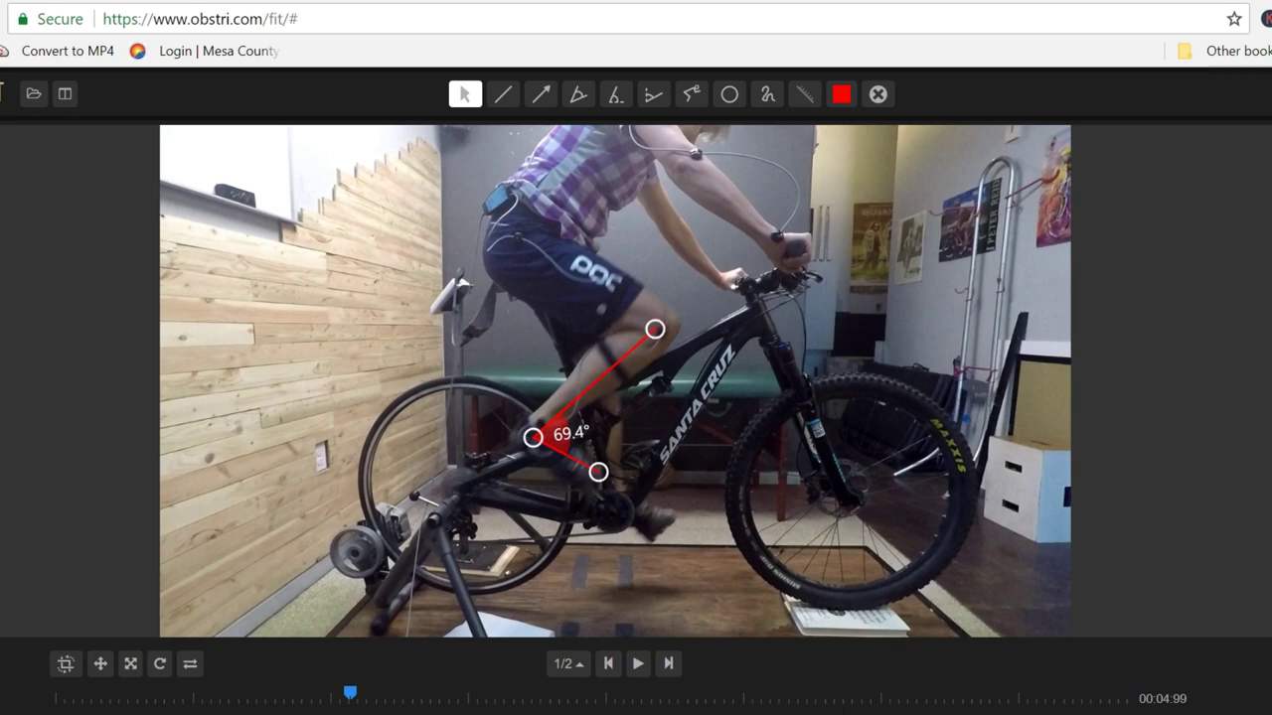
Advance the video to frame 00:05:08 and measure the ankle angle between knee, ankle and forefoot
left_click(668, 666)
left_click(668, 667)
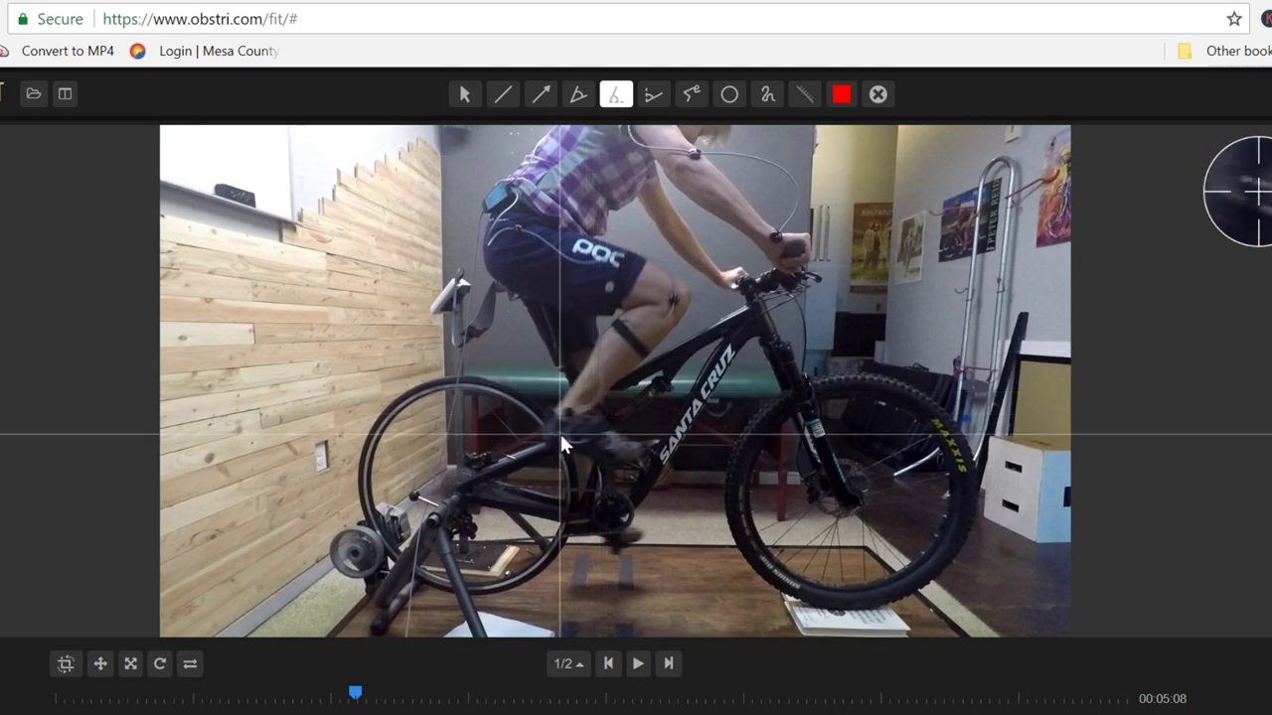
left_click_drag(561, 436, 641, 457)
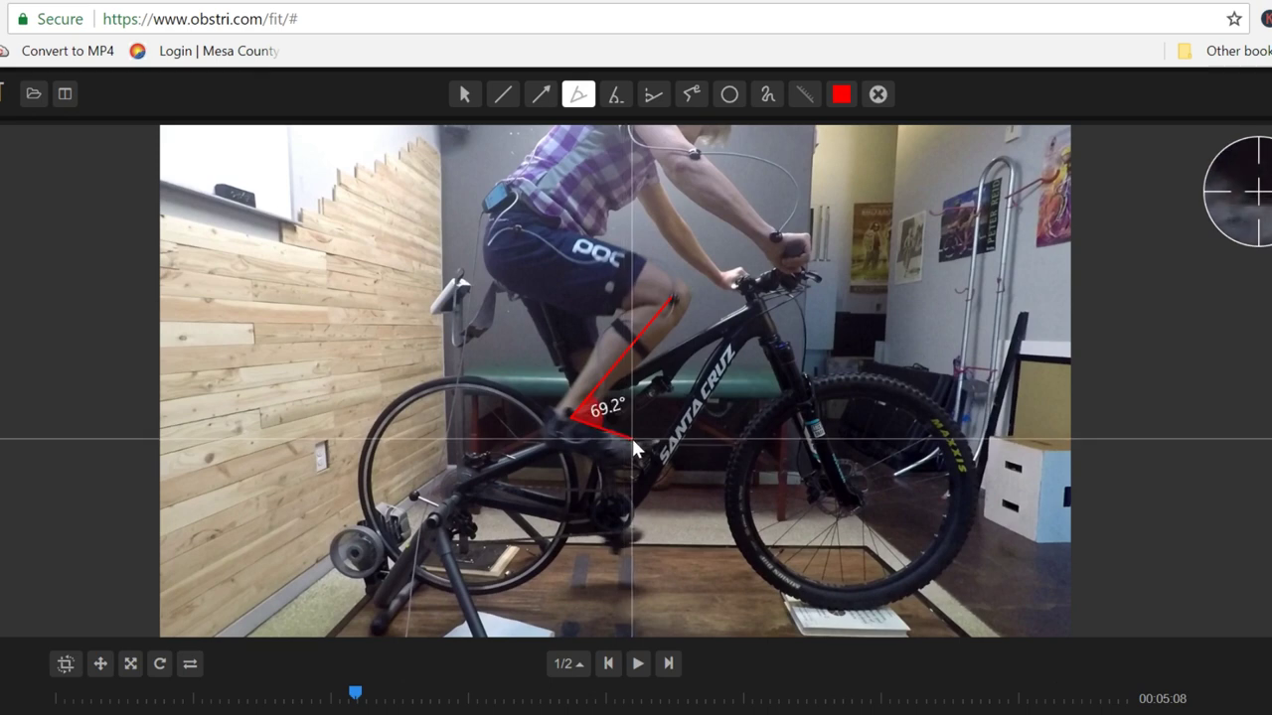
left_click(632, 438)
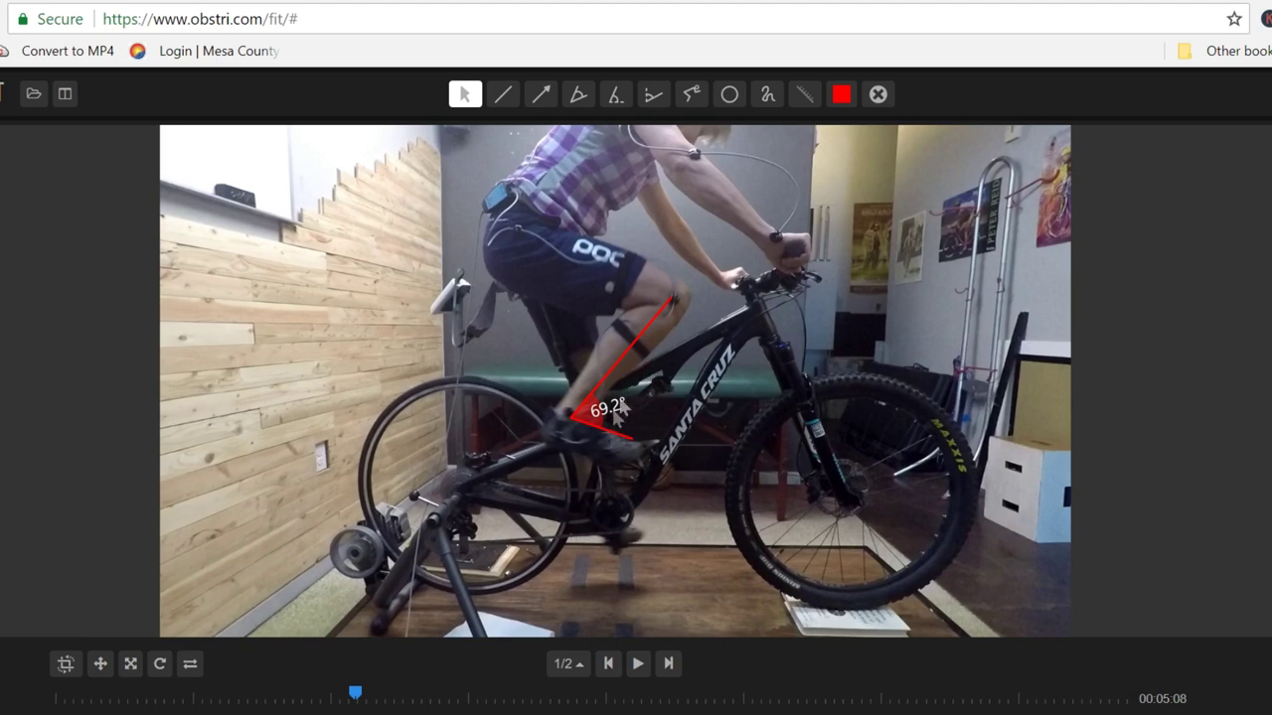
Measure the shoe sole's angle to horizontal, from heel to forefoot, just below the ankle angle
left_click(615, 96)
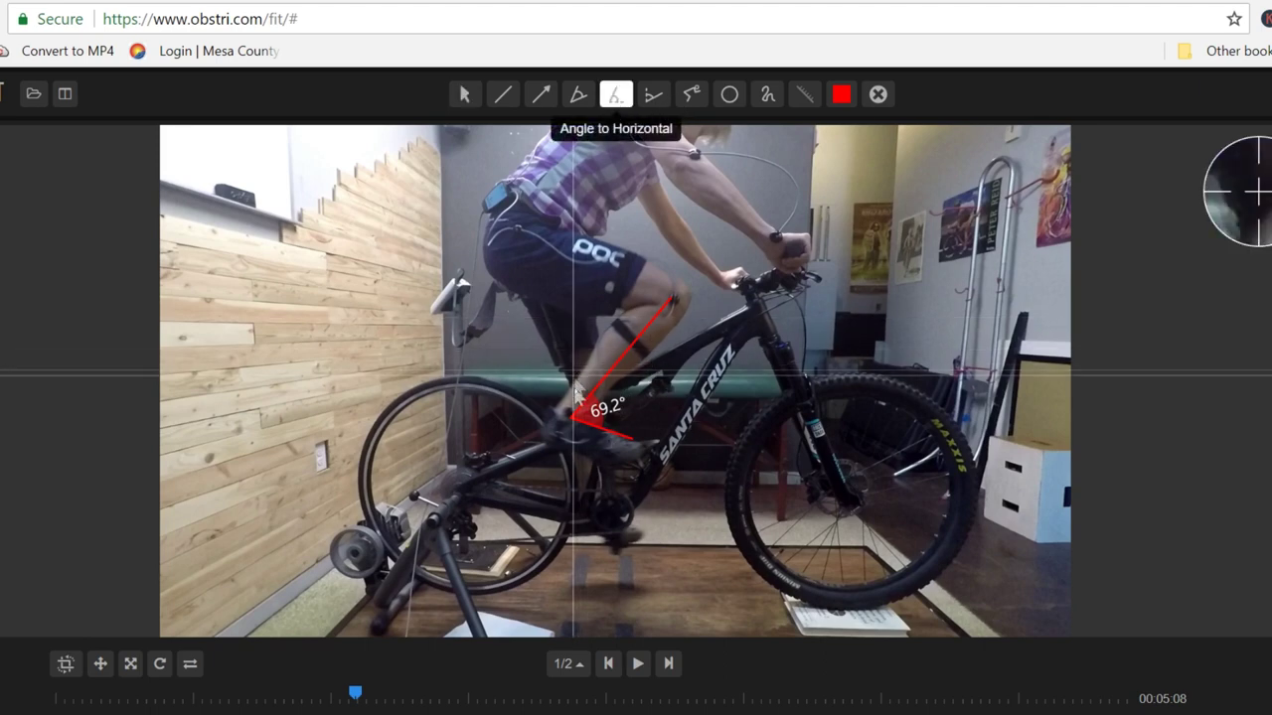
left_click_drag(558, 434, 632, 461)
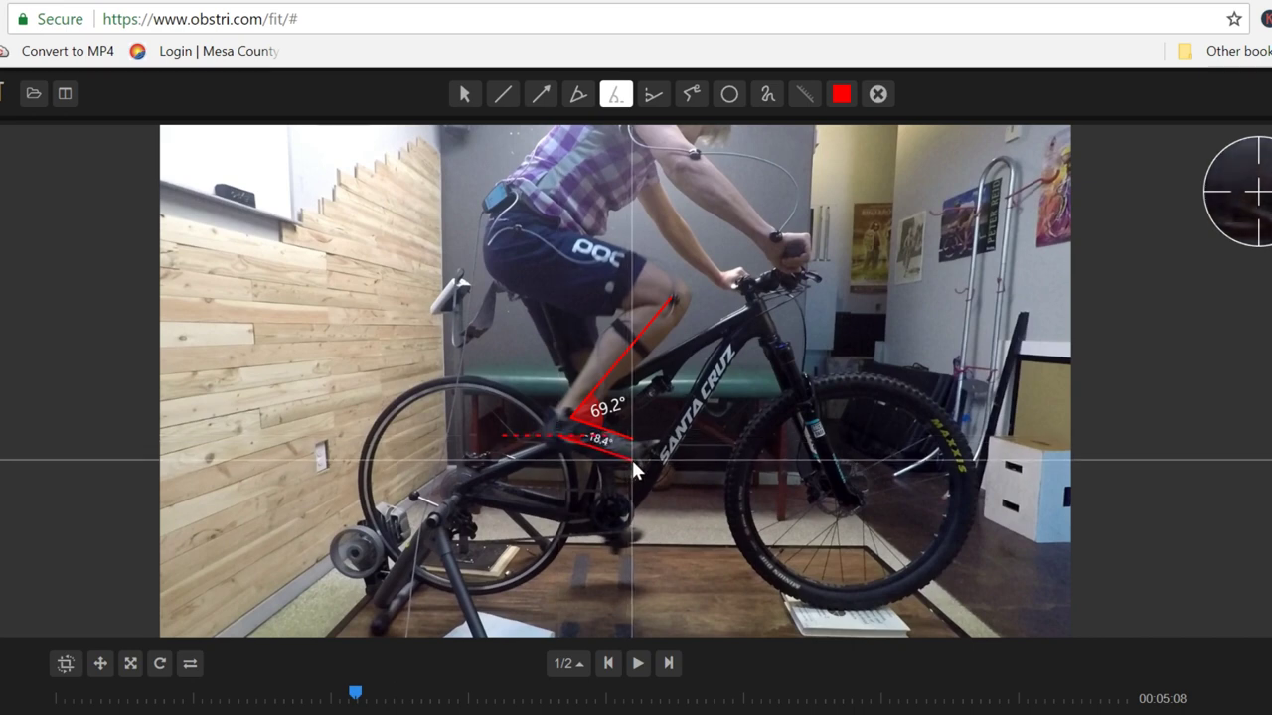
left_click_drag(633, 462, 631, 464)
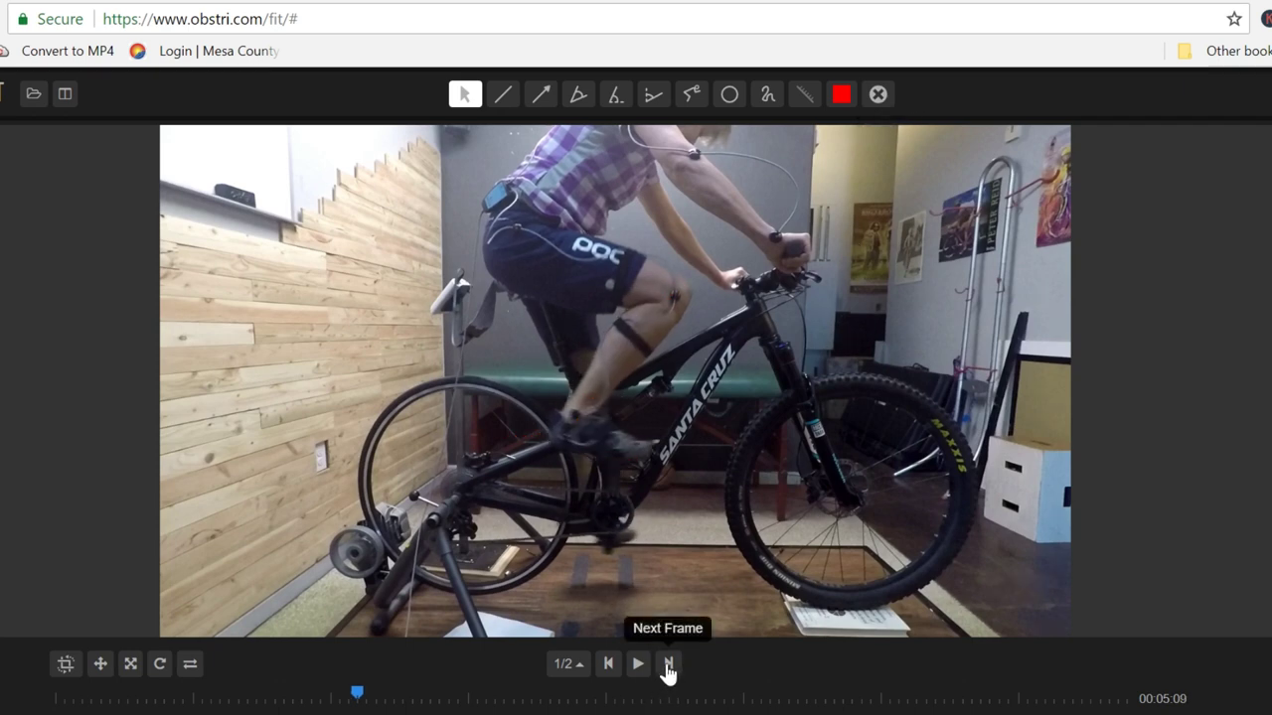
Advance the video to frame 00:05:26 and measure the shoe's angle to horizontal from toe to heel
left_click(668, 664)
left_click(668, 663)
left_click(668, 664)
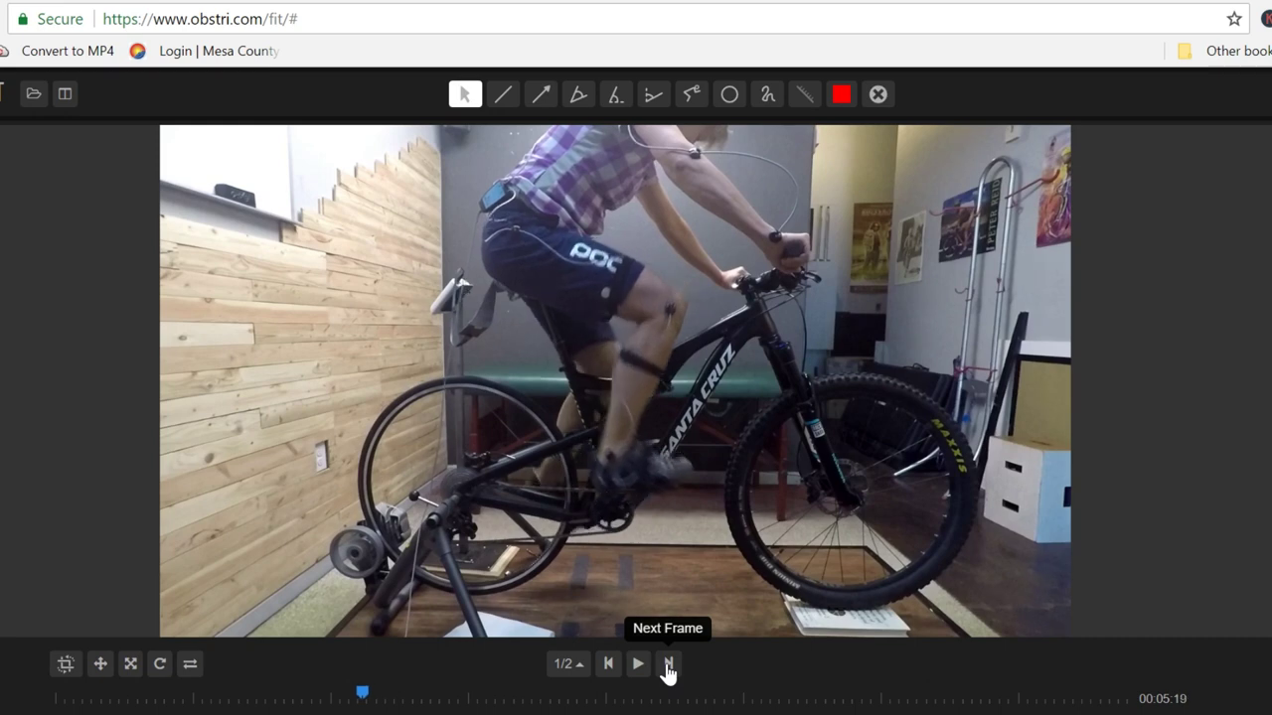
left_click(668, 664)
left_click(667, 664)
left_click(668, 664)
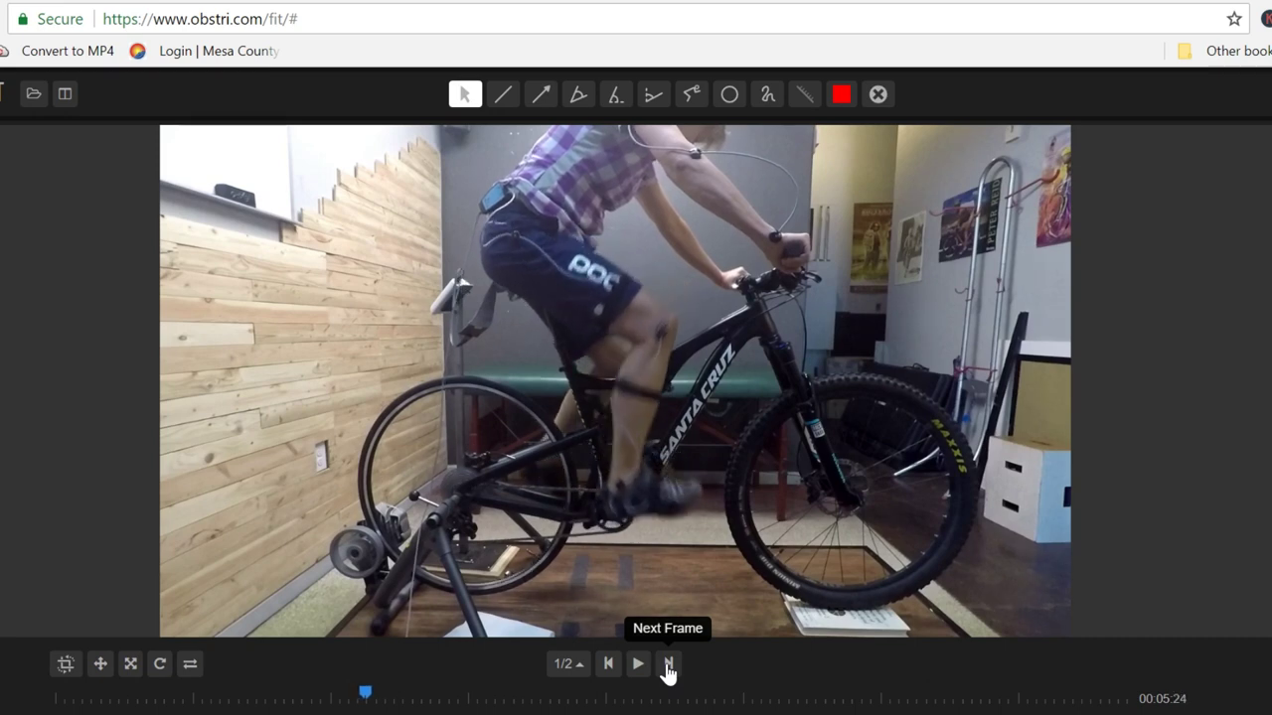
left_click(668, 664)
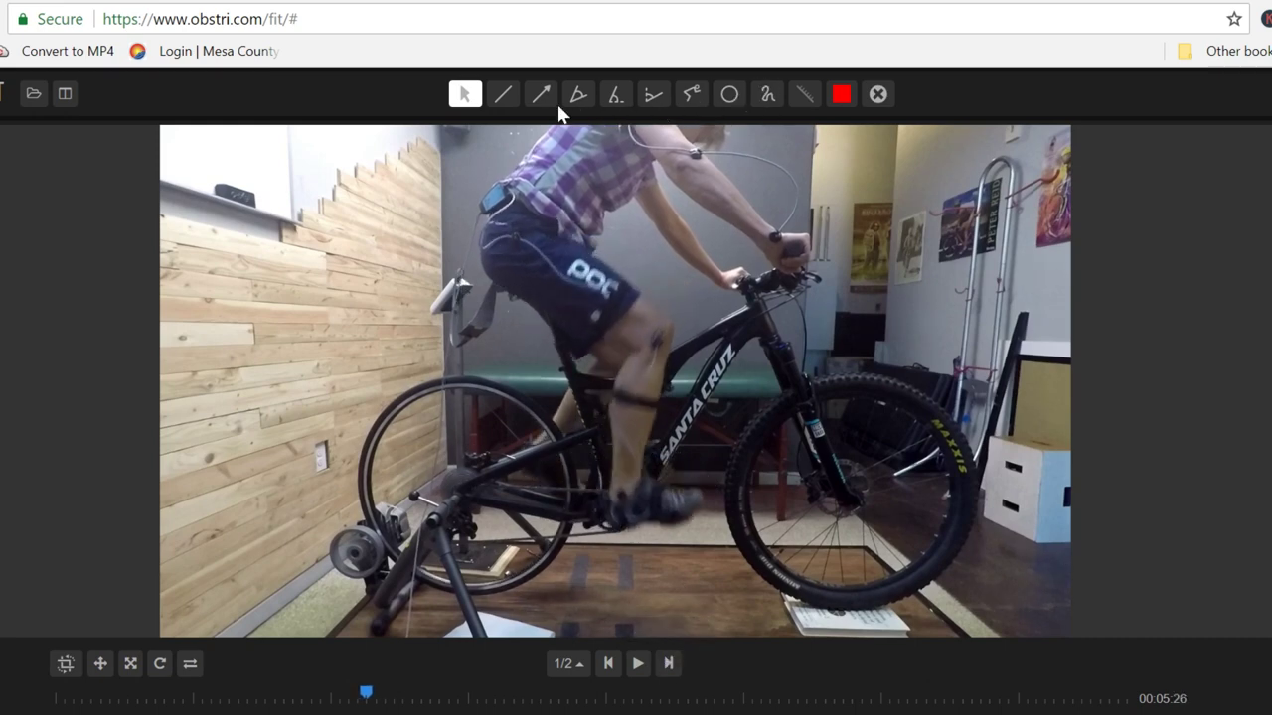
left_click(615, 98)
left_click_drag(695, 509, 626, 531)
Play the video on to the next pedal stroke, around frame 00:05:84, and measure the ankle angle through knee, heel and forefoot
left_click(638, 673)
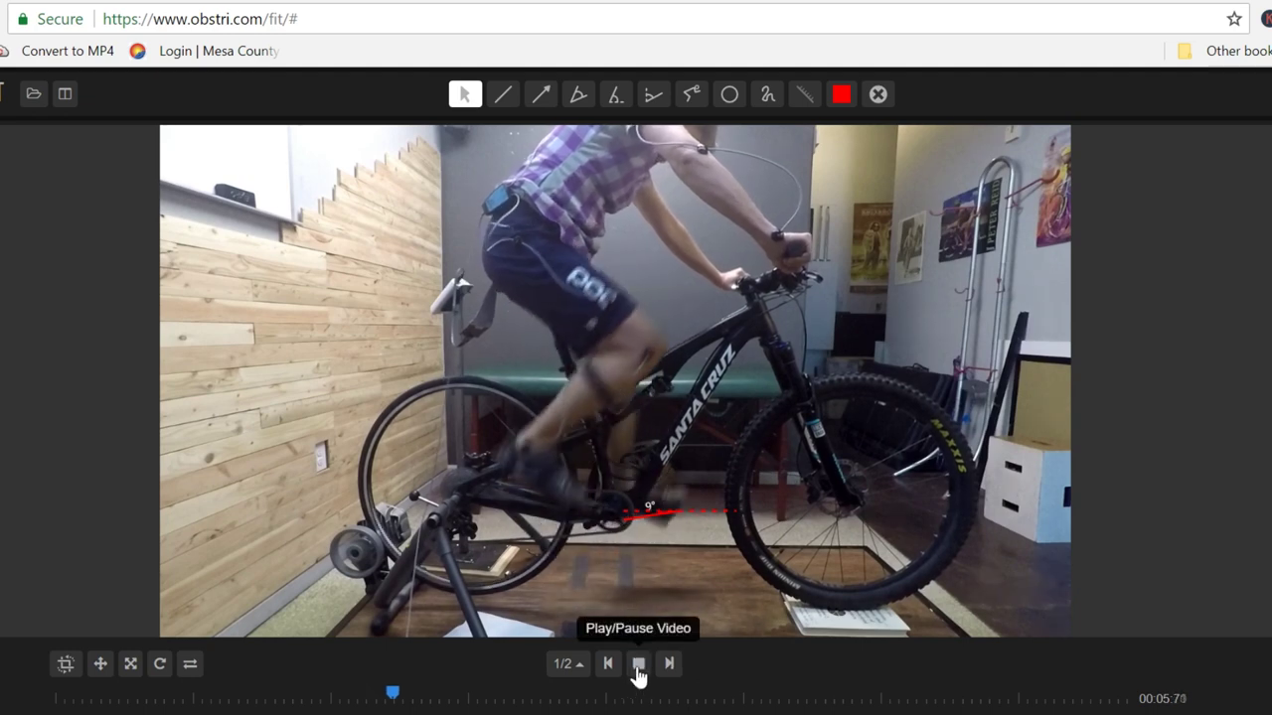
left_click(638, 664)
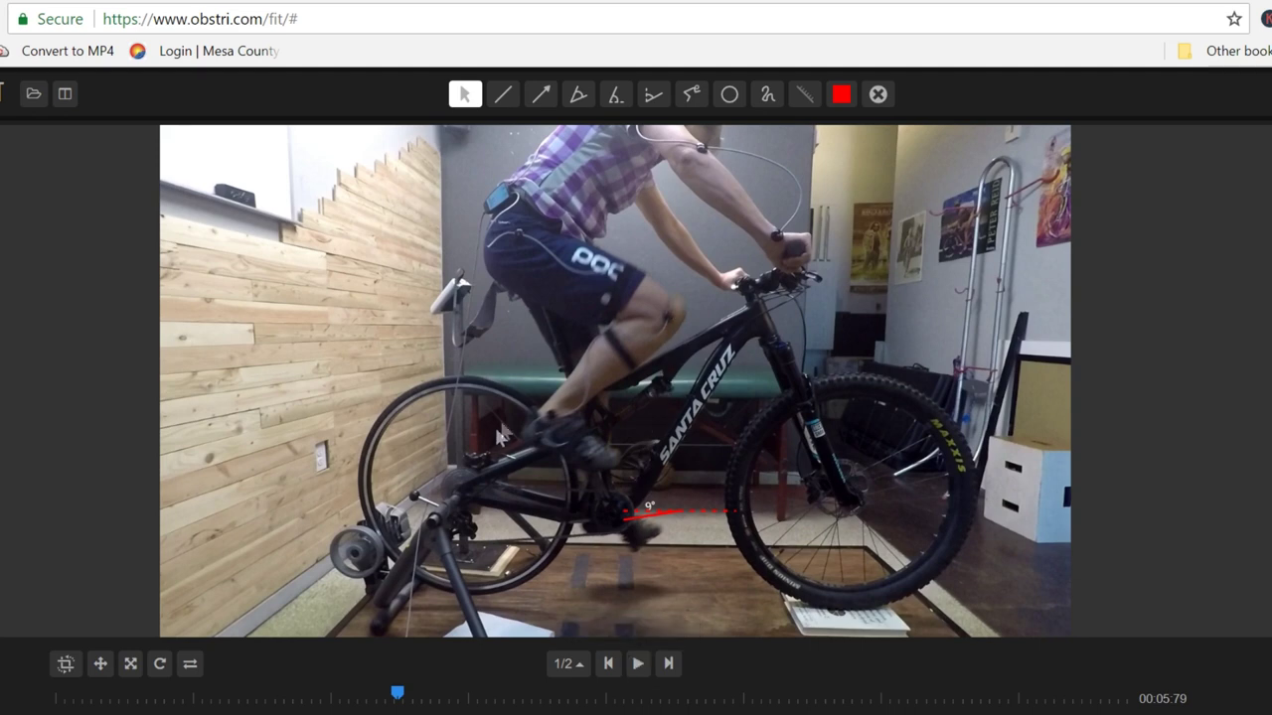
left_click(580, 94)
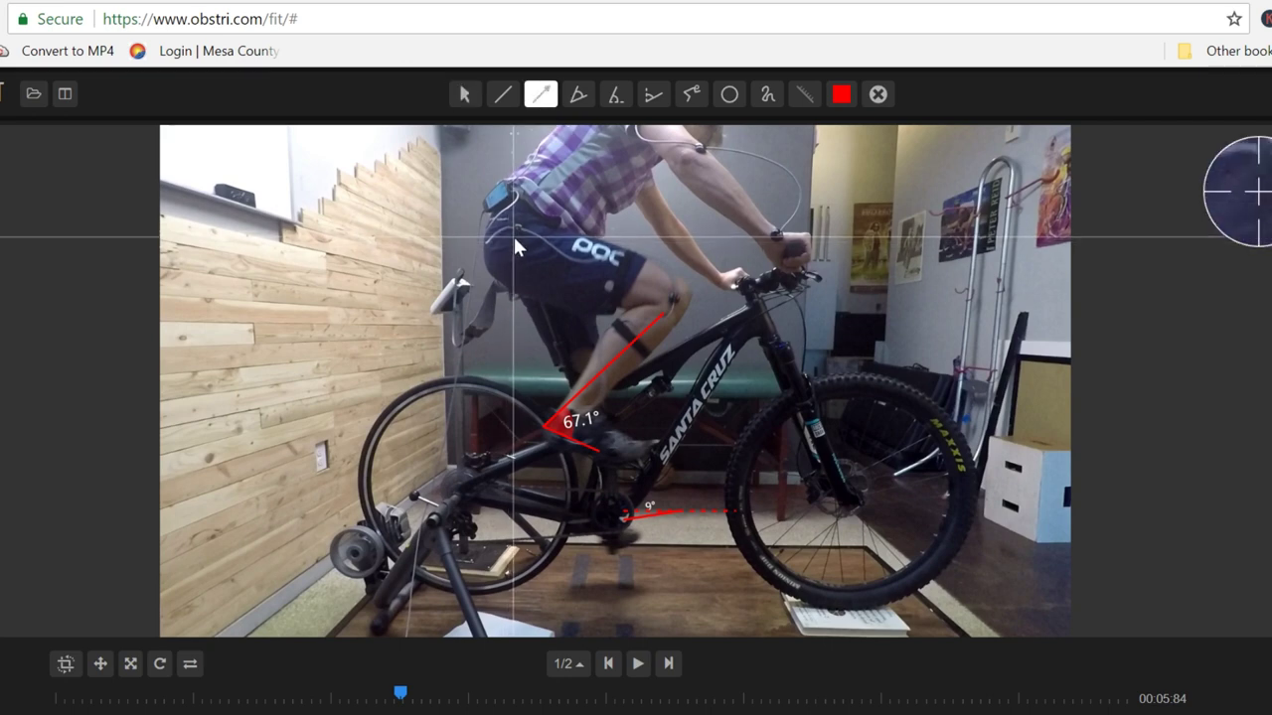
Measure the hip angle from torso through hip to thigh, placing the thigh-side end just above the knee
left_click(577, 94)
left_click(576, 165)
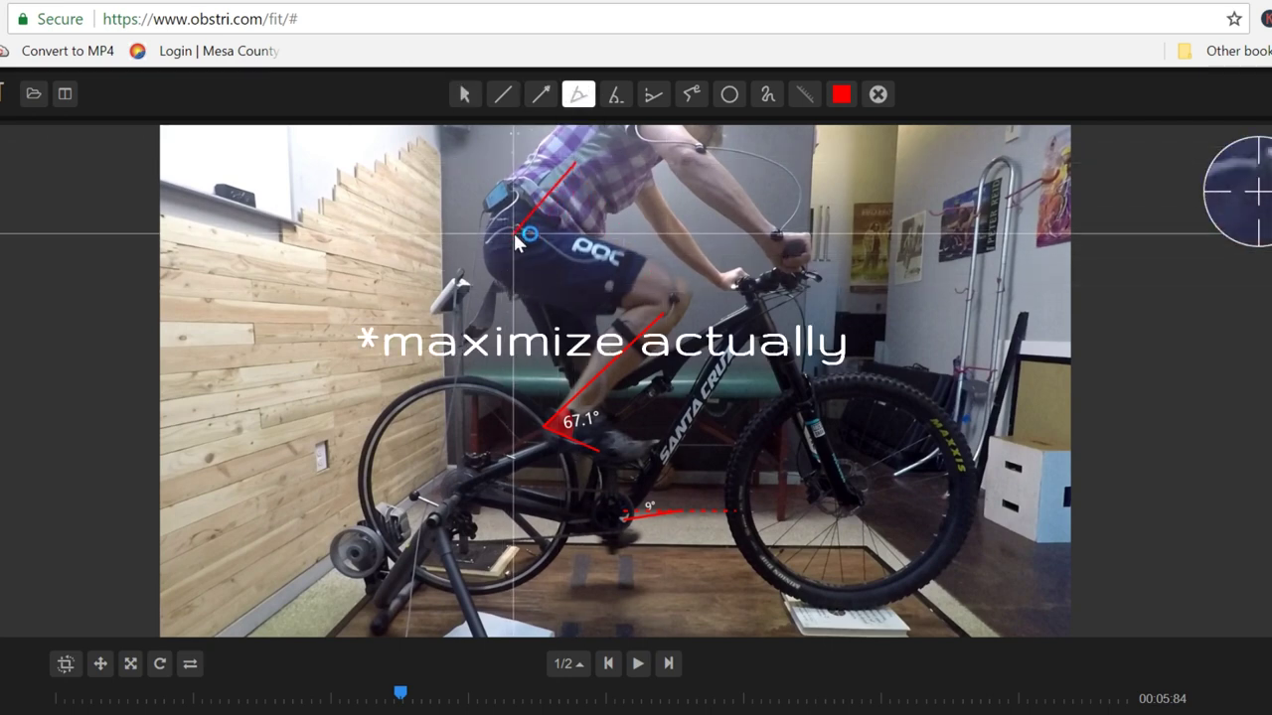
left_click(516, 236)
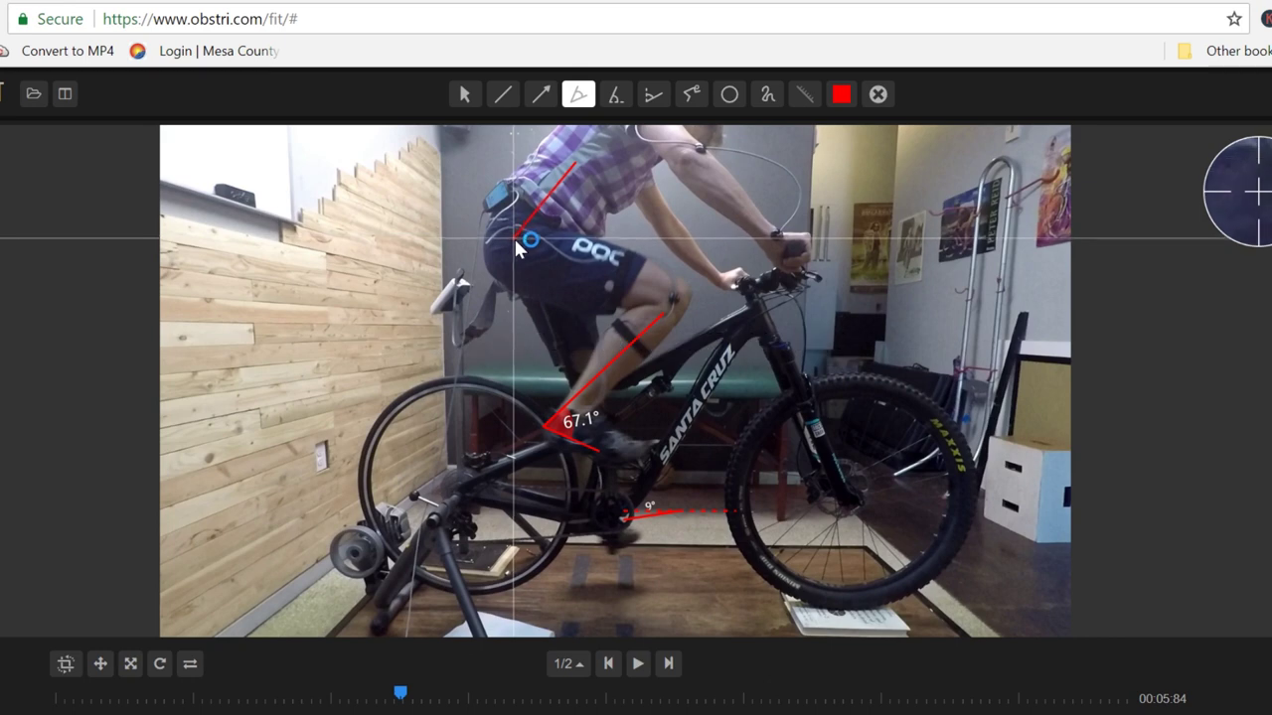
left_click(672, 290)
left_click_drag(673, 290, 675, 264)
Move the ankle angle's vertex up and forward on the ankle, and nudge the hip angle's knee-side end slightly forward and down
left_click(550, 424)
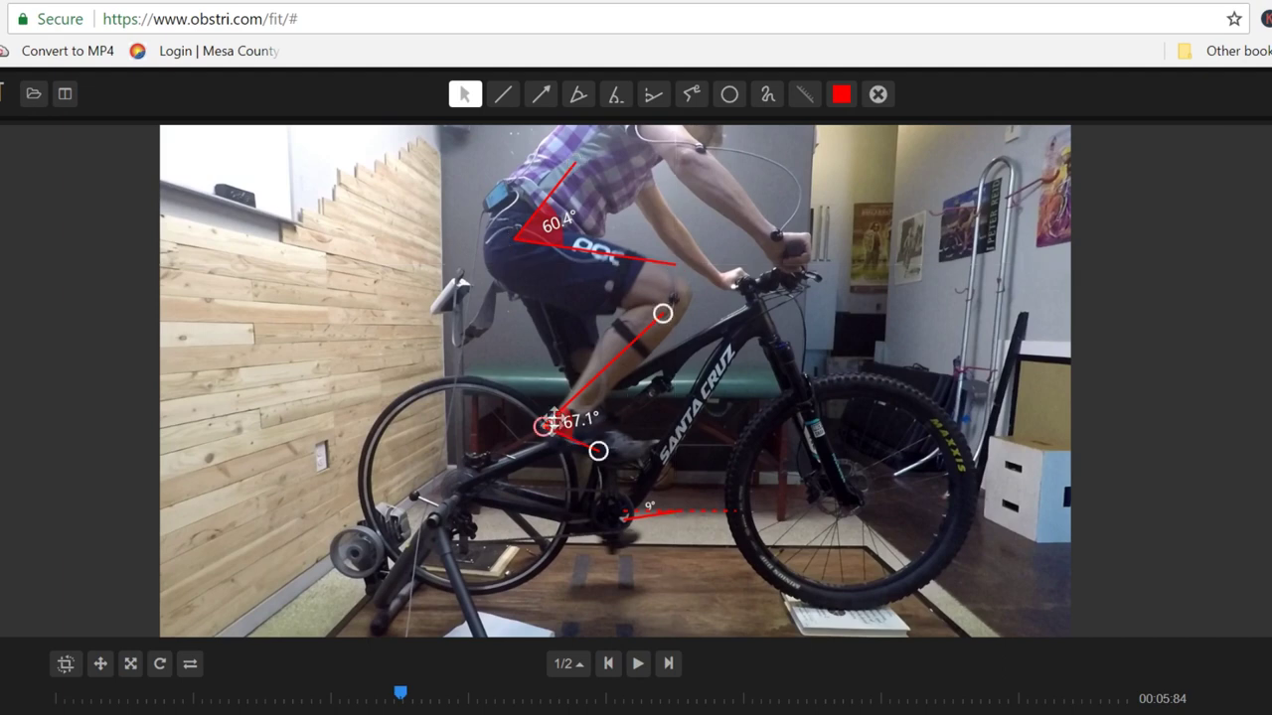
left_click_drag(545, 424, 563, 408)
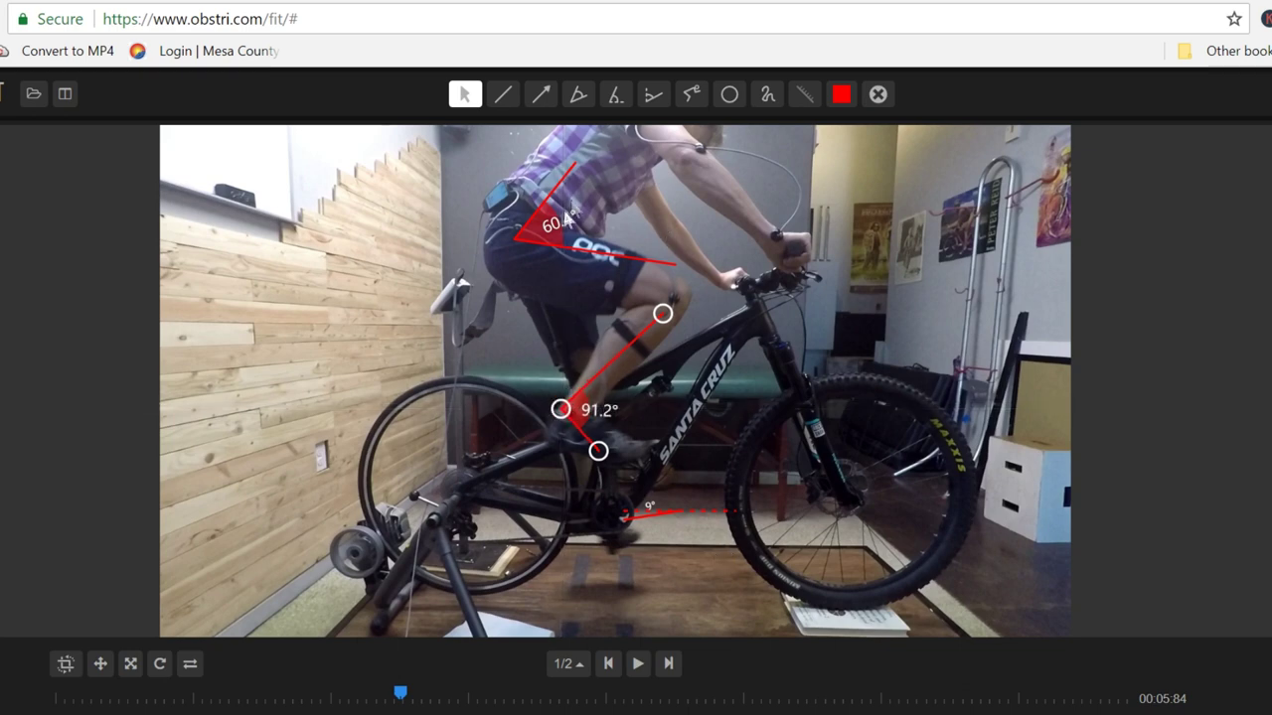
left_click(678, 266)
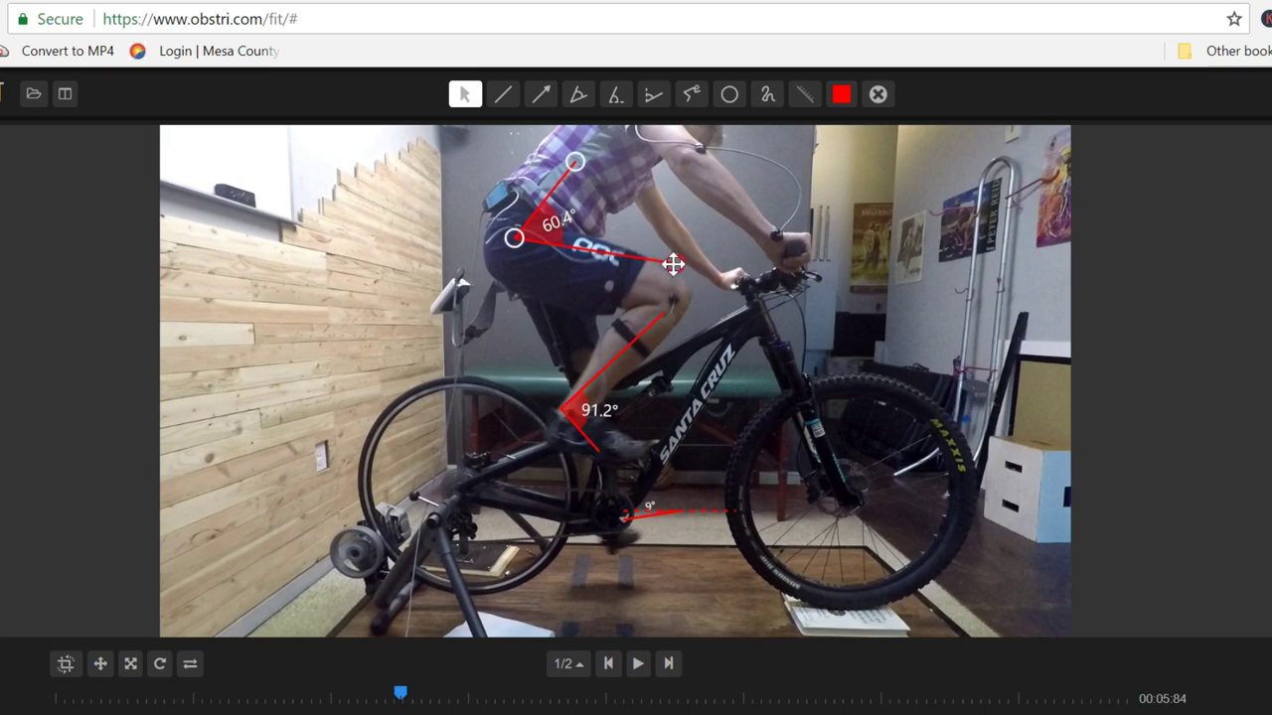
mouse_move(677, 266)
left_mouse_down()
mouse_move(675, 308)
mouse_move(685, 269)
left_mouse_up()
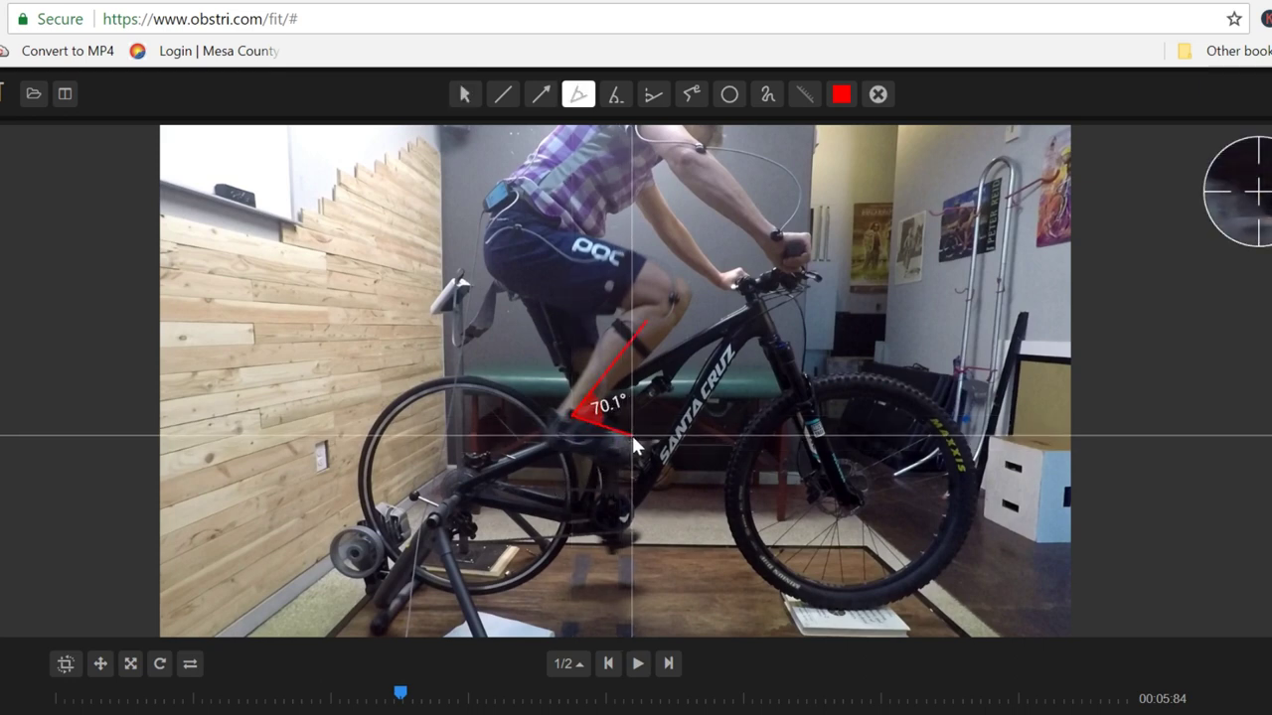
Measure the ankle angle at frame 00:05:84 from the shin through the ankle to the forefoot
left_click(632, 434)
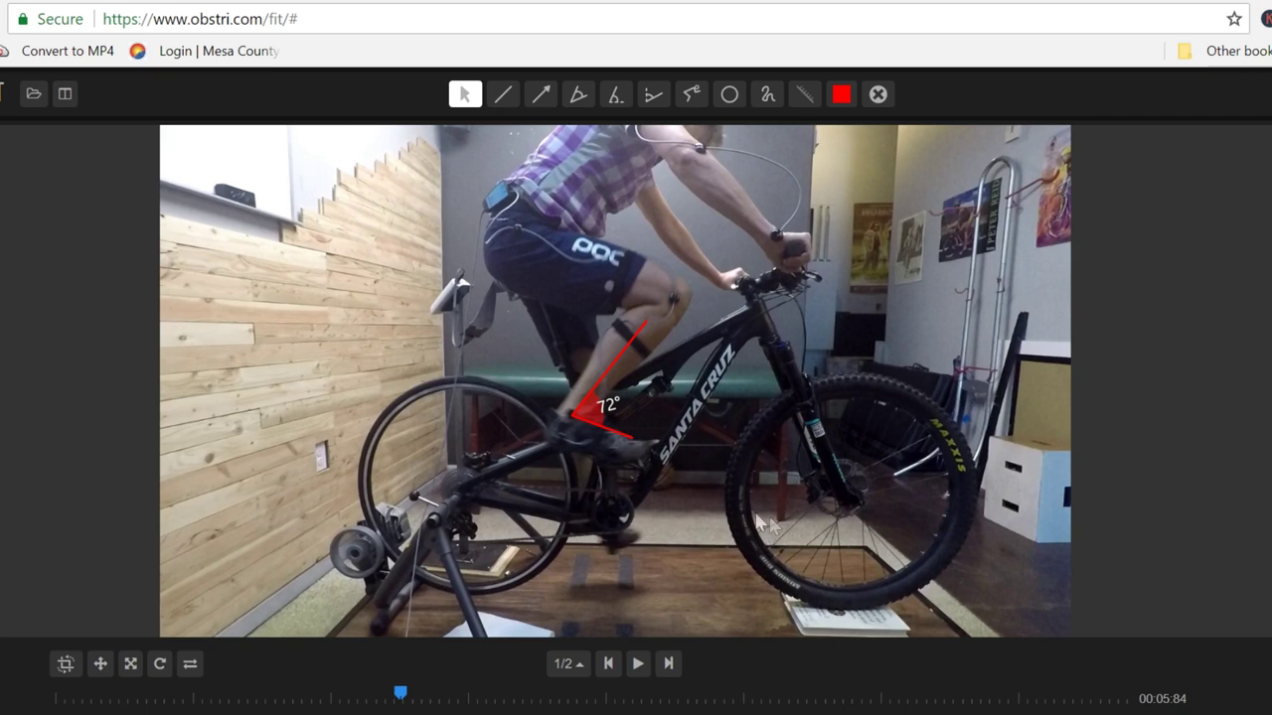
Switch to GP Bike to view the two saddle pressure maps, and return to the video analysis in the browser
left_click(701, 714)
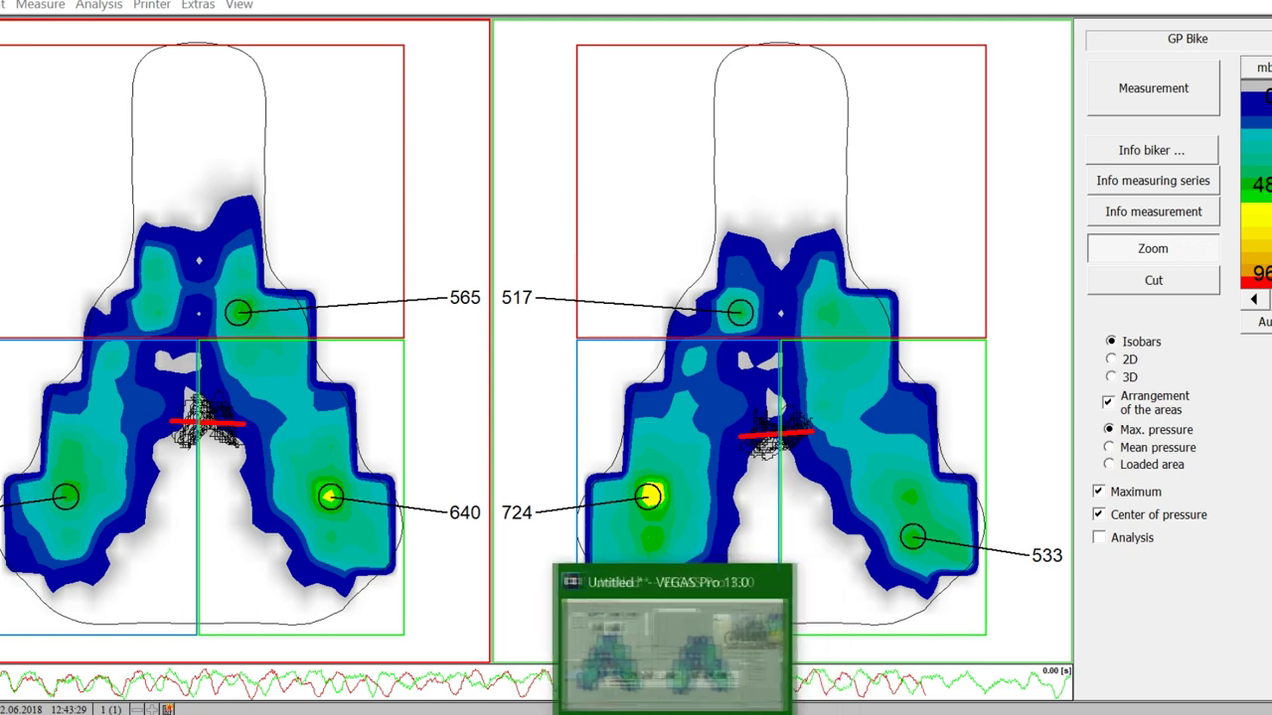
left_click(486, 616)
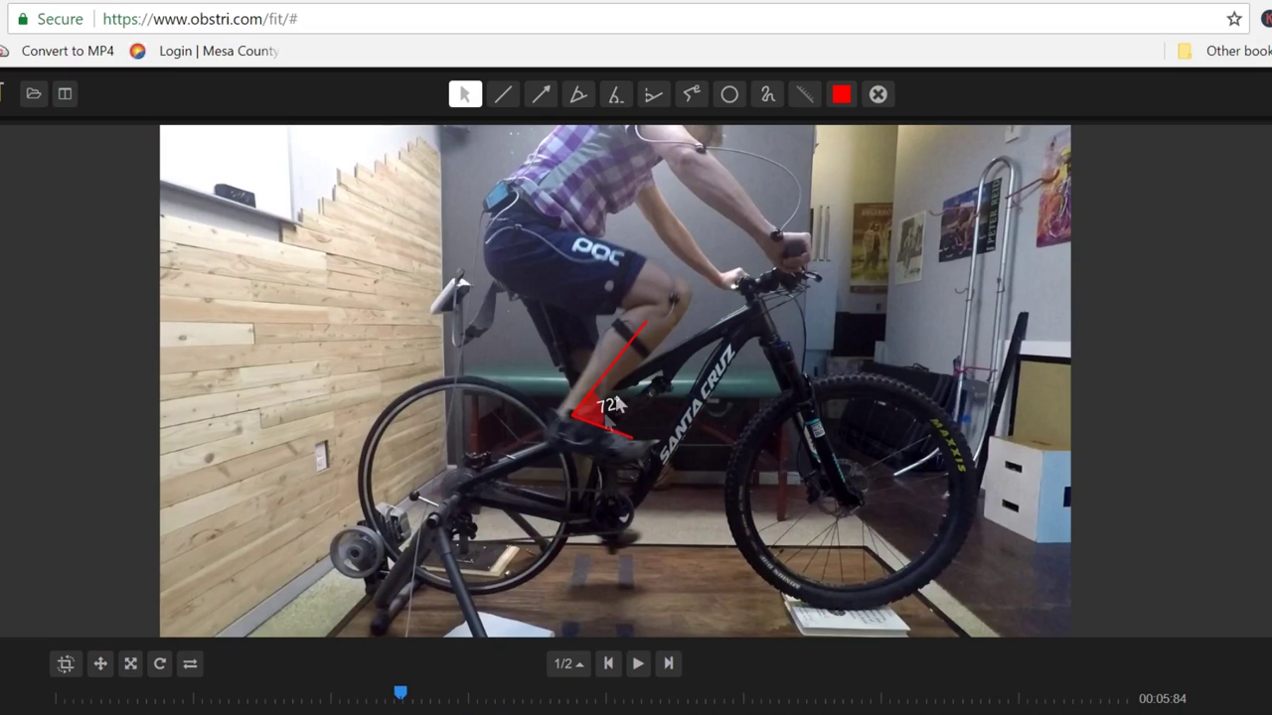